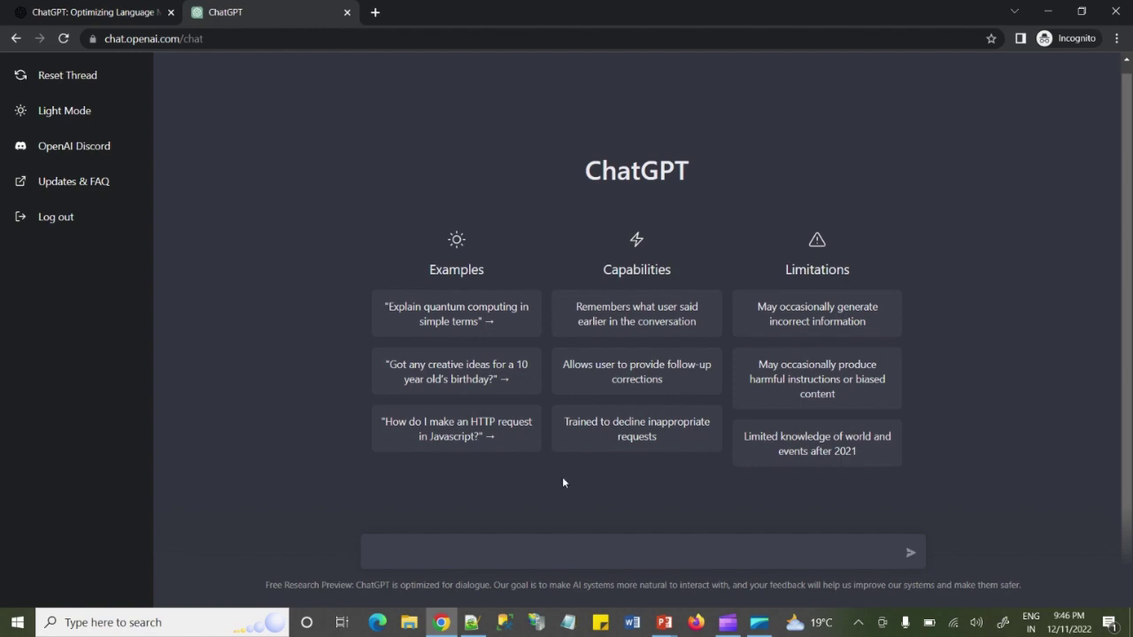
# Step: Paste the first Notepad++ question into ChatGPT, asking how to migrate Excel file data to Sitecore
pyautogui.click(471, 623)
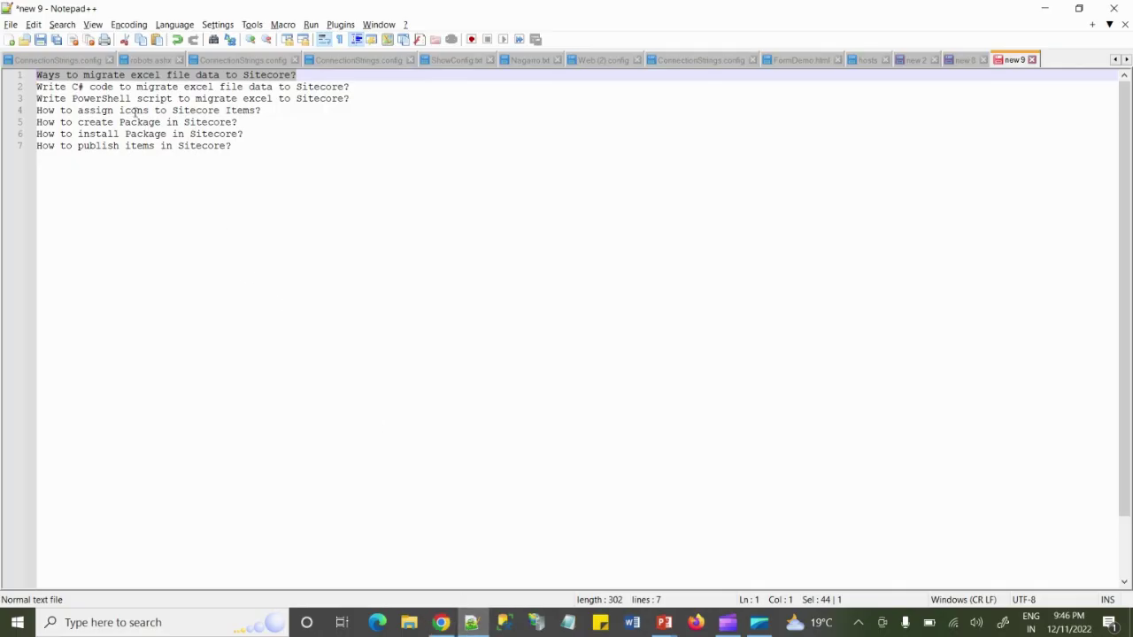
pyautogui.hotkey('alt', 'Tab')
pyautogui.click(465, 558)
pyautogui.write('Ways to migrate excel file data to Sitecore?')
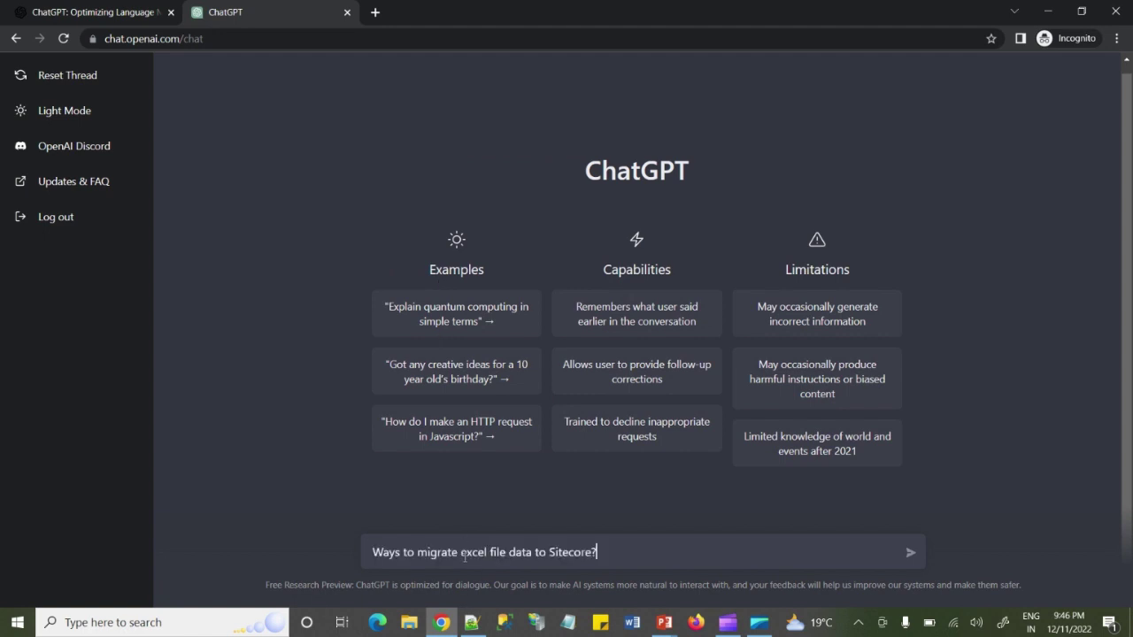
pyautogui.press('Return')
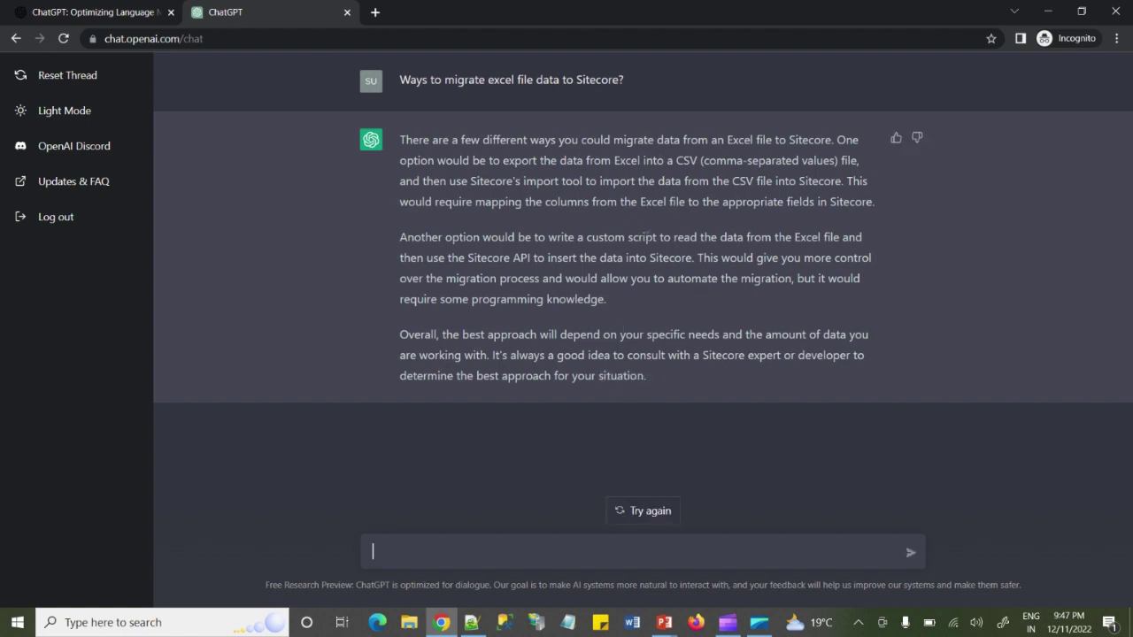
# Step: Highlight 'custom script' in the answer and return to the Notepad++ question list
pyautogui.moveTo(581, 237); pyautogui.dragTo(666, 237)
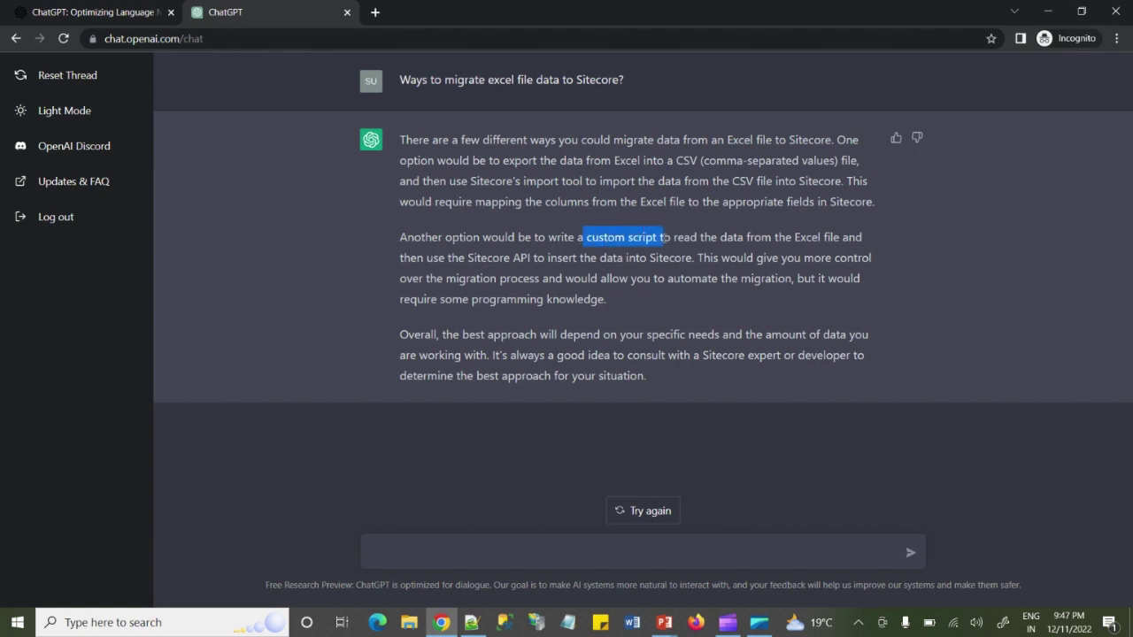
pyautogui.click(540, 547)
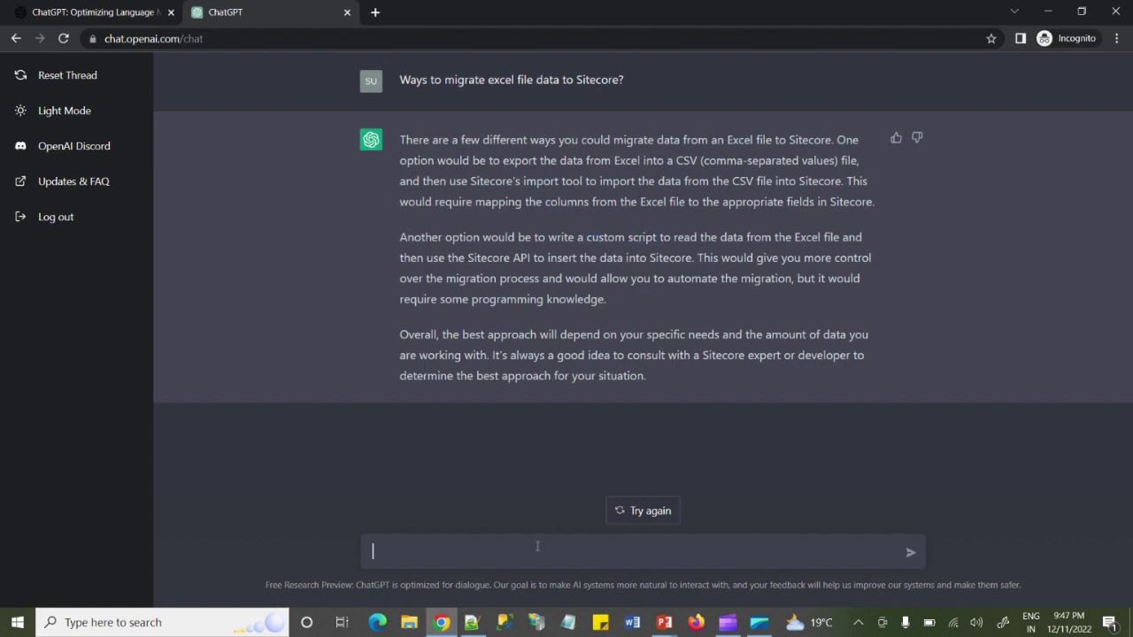
pyautogui.hotkey('alt', 'Tab')
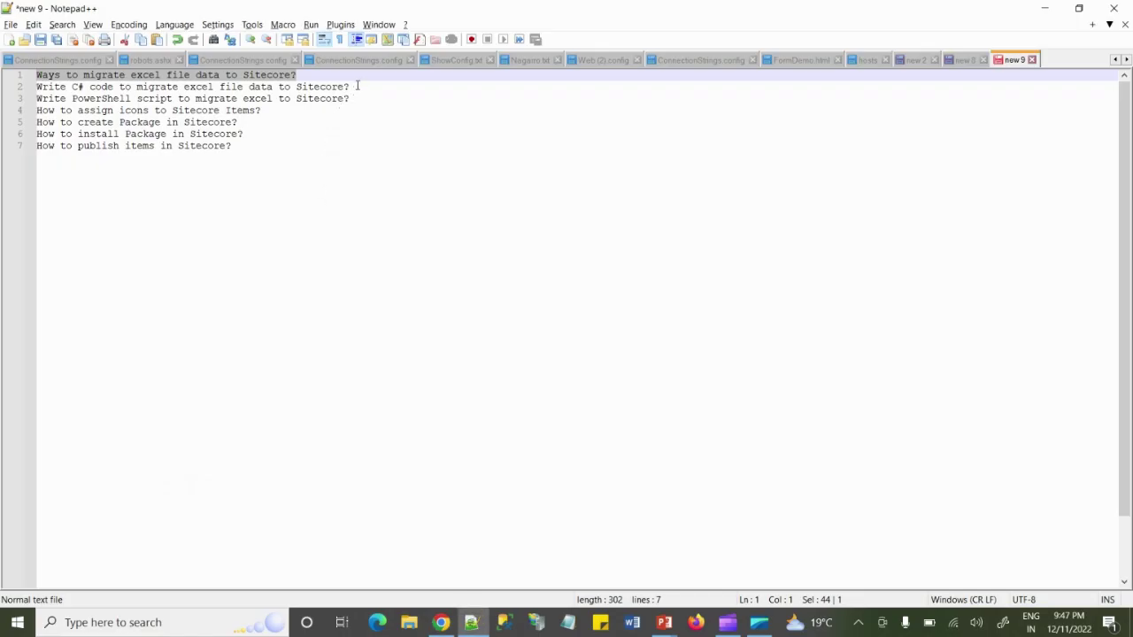
# Step: Copy line 2 and ask ChatGPT for C# code that migrates Excel file data to Sitecore
pyautogui.moveTo(357, 86); pyautogui.dragTo(4, 95)
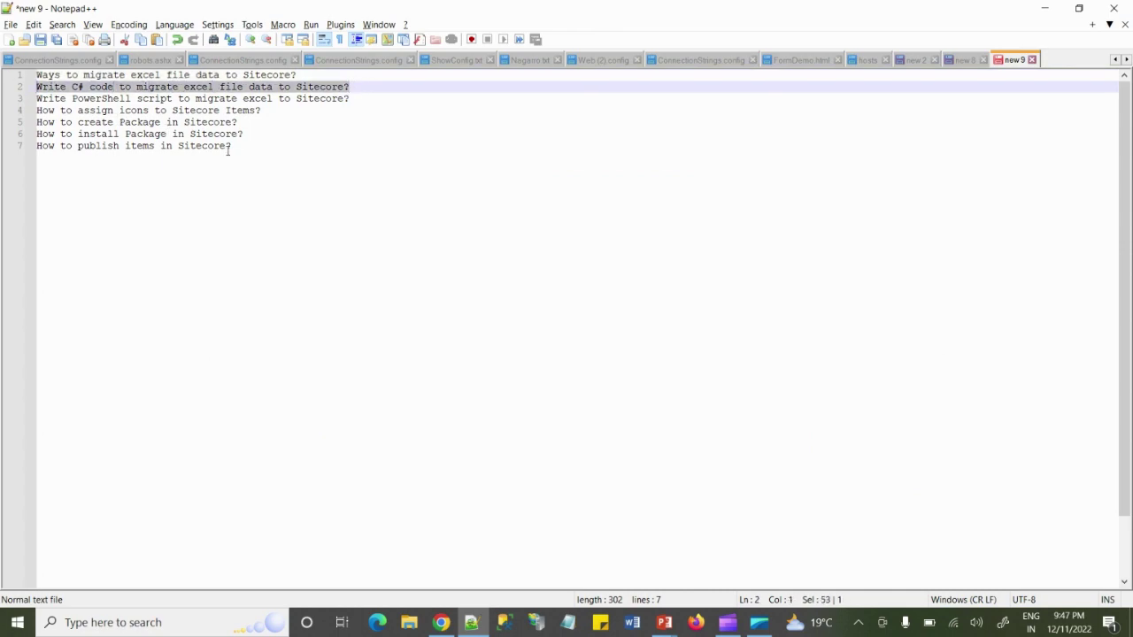
pyautogui.hotkey('ctrl', 'c')
pyautogui.hotkey('alt', 'Tab')
pyautogui.hotkey('ctrl', 'v')
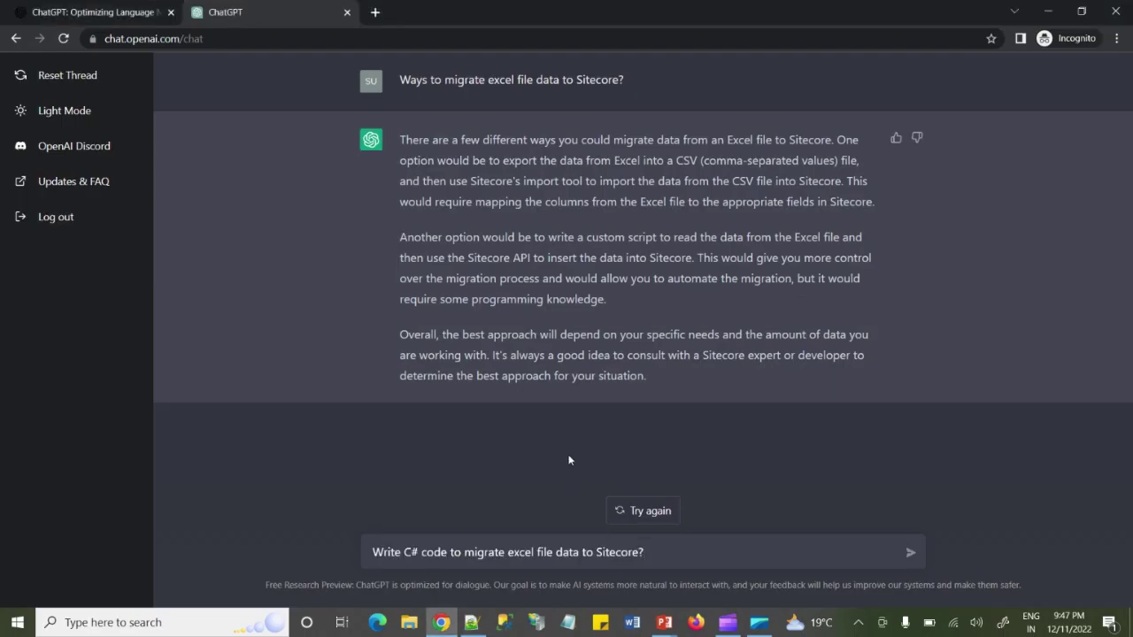
pyautogui.press('Return')
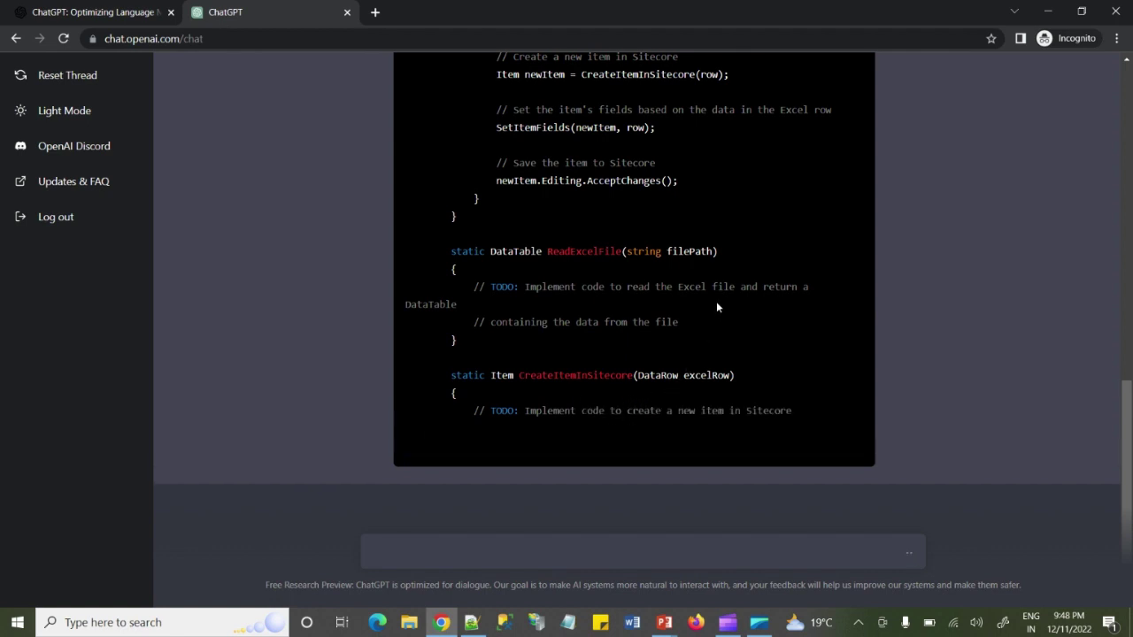
# Step: Copy the C# code block from ChatGPT's reply and return to the Notepad++ list
pyautogui.scroll(4, 716, 301)
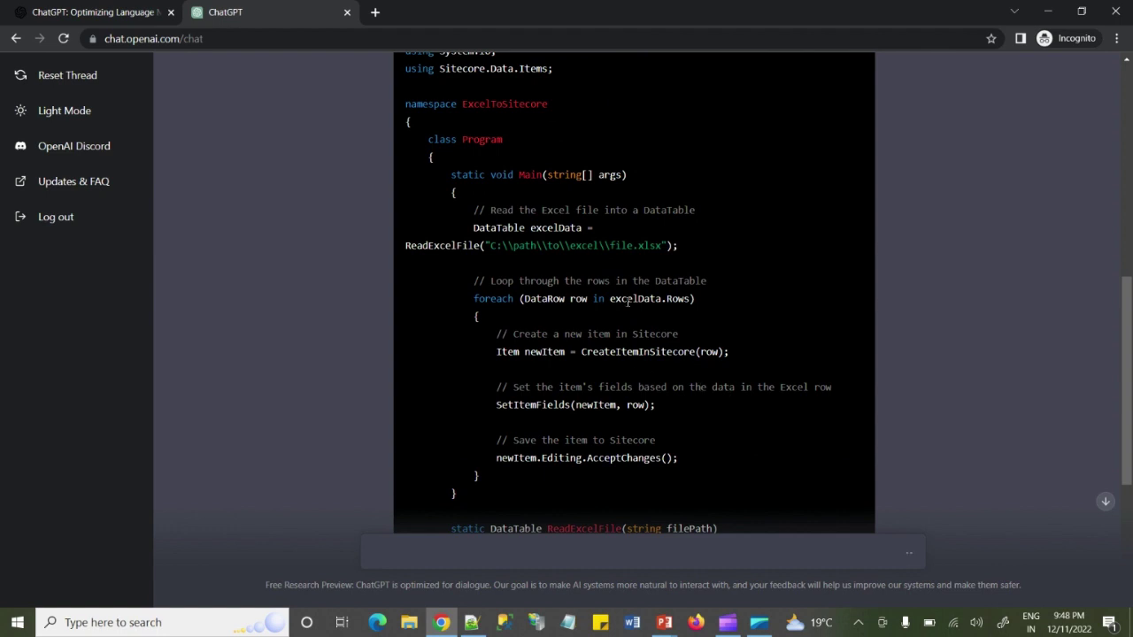
pyautogui.scroll(3, 628, 302)
pyautogui.click(825, 206)
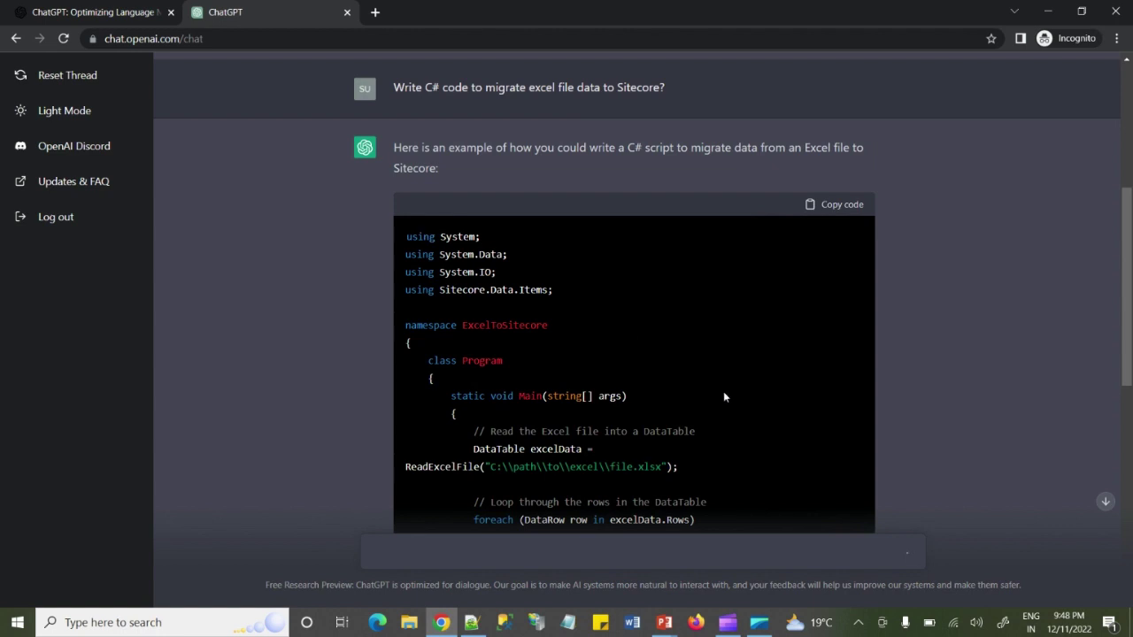
pyautogui.click(449, 37)
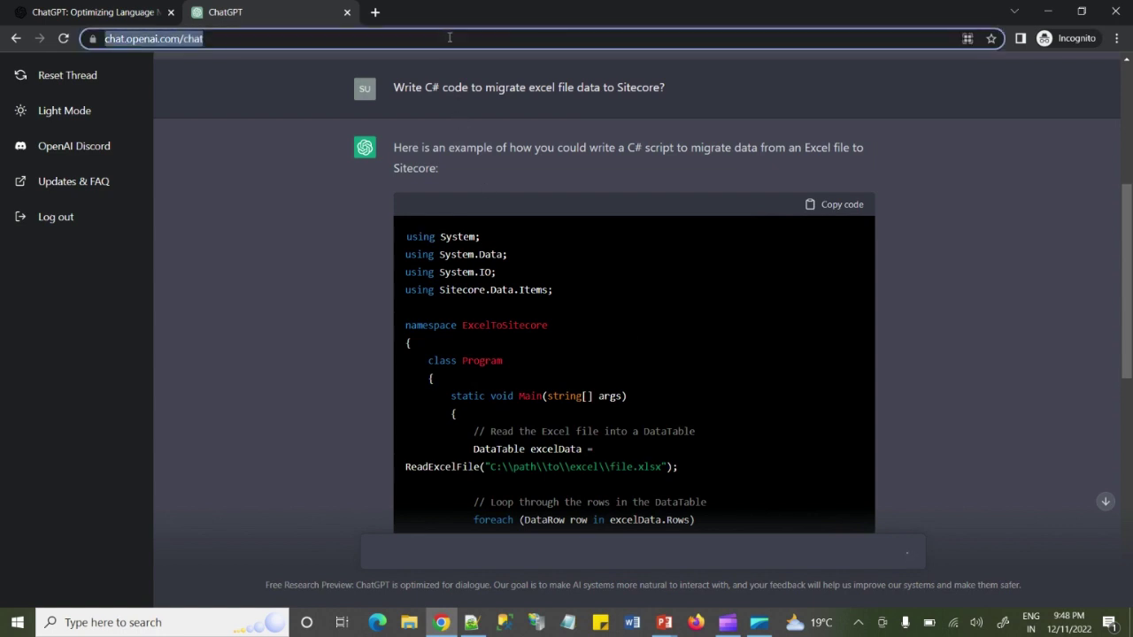
pyautogui.hotkey('alt', 'Tab')
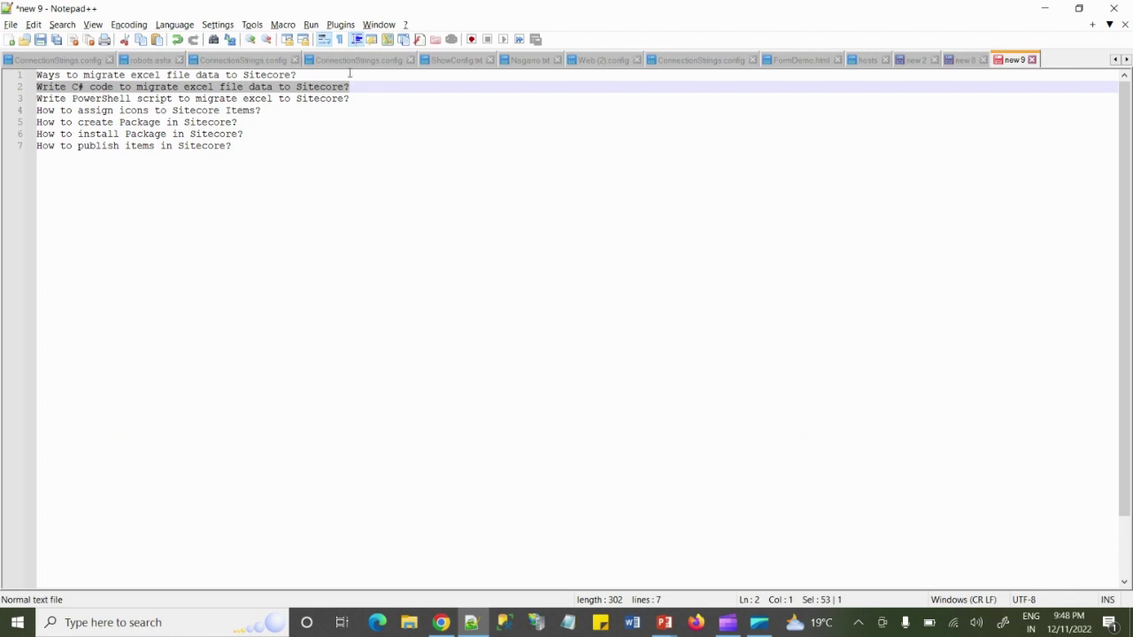
# Step: Send line 3 to ChatGPT, requesting a PowerShell script to migrate Excel data to Sitecore
pyautogui.moveTo(372, 103); pyautogui.dragTo(9, 98)
pyautogui.hotkey('alt', 'Tab')
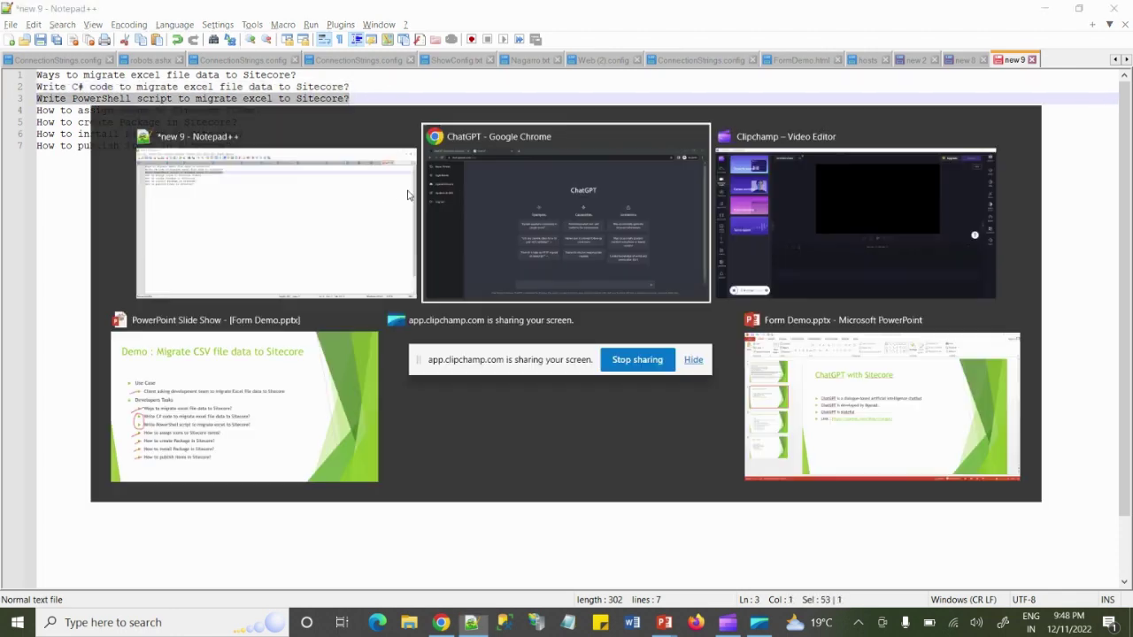
pyautogui.hotkey('ctrl', 'v')
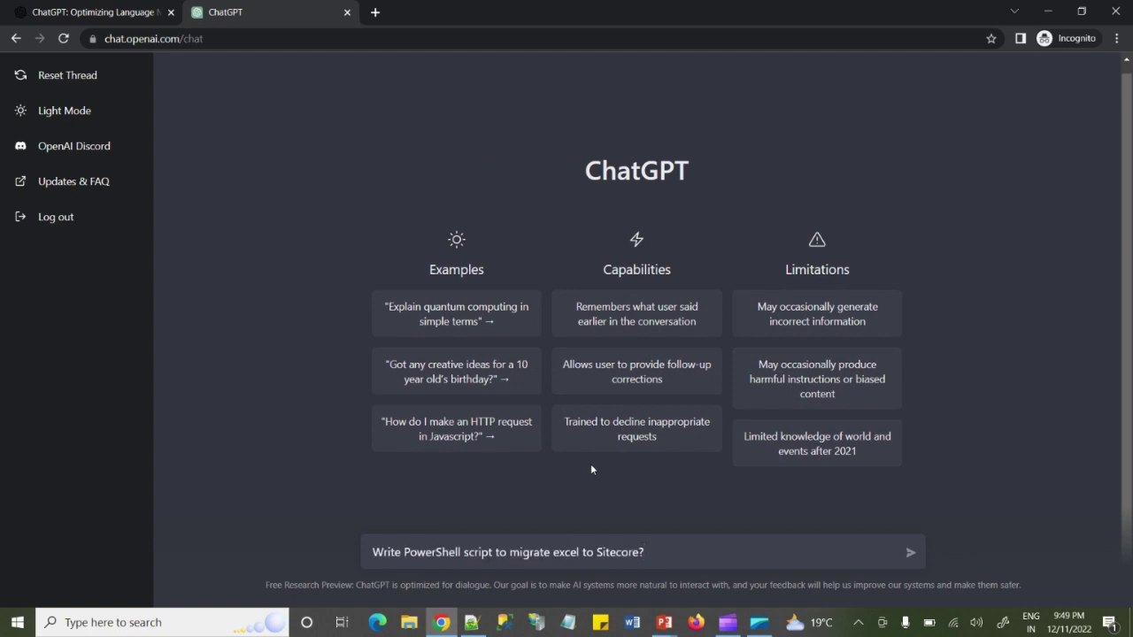
pyautogui.press('Return')
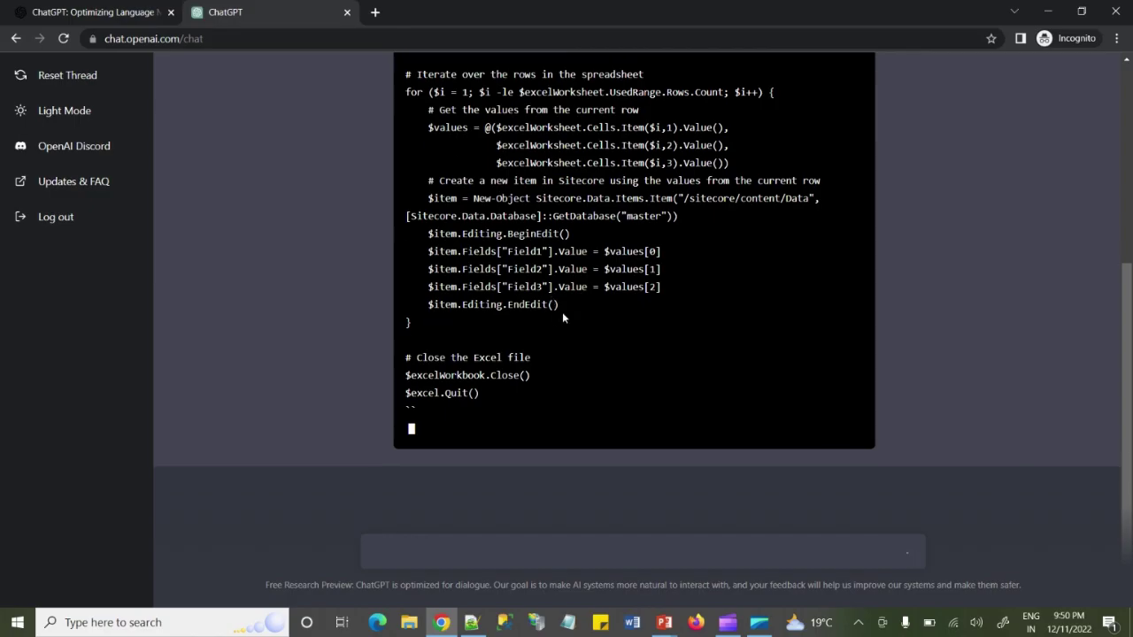
# Step: Paste the line 4 question on assigning icons to Sitecore Items into the ChatGPT prompt
pyautogui.hotkey('alt', 'Tab')
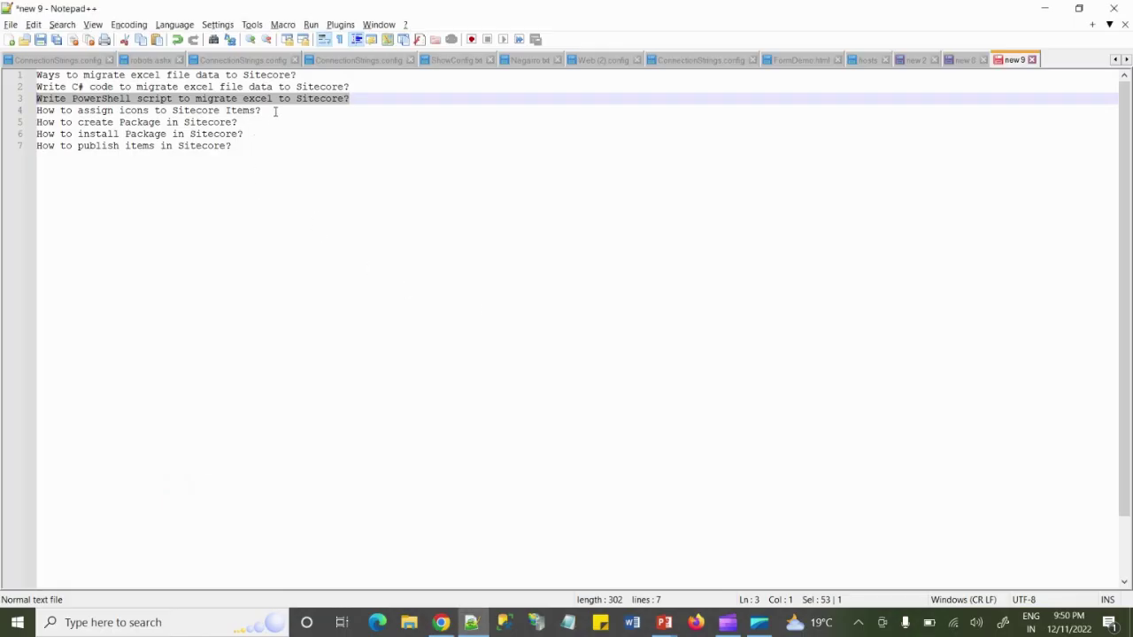
pyautogui.moveTo(274, 111); pyautogui.dragTo(21, 108)
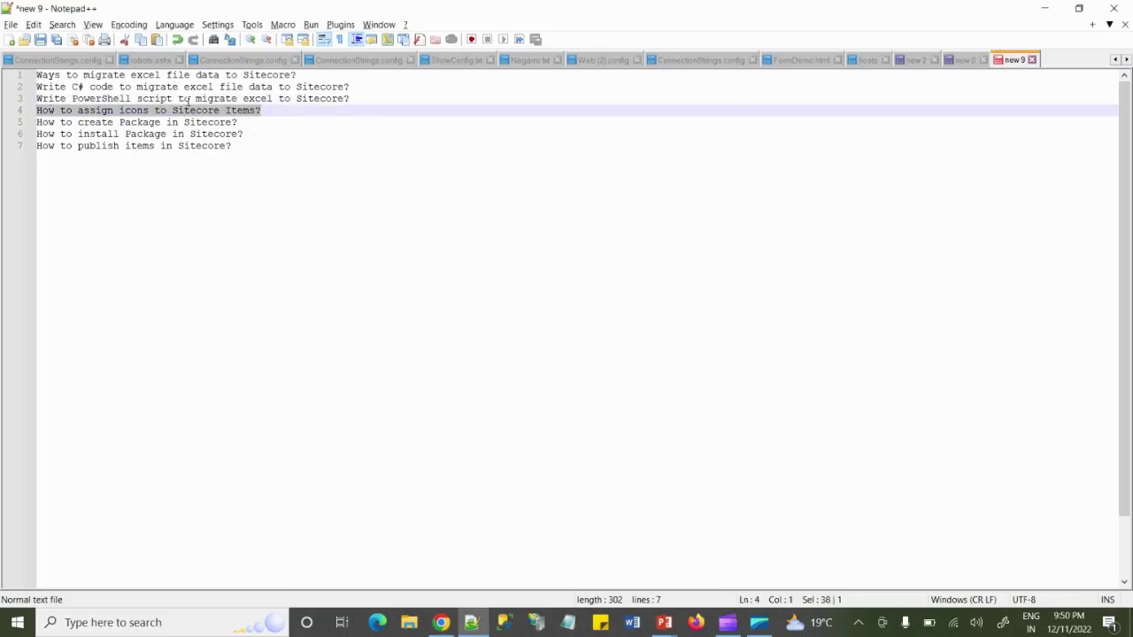
pyautogui.hotkey('alt', 'Tab')
pyautogui.scroll(3, 752, 329)
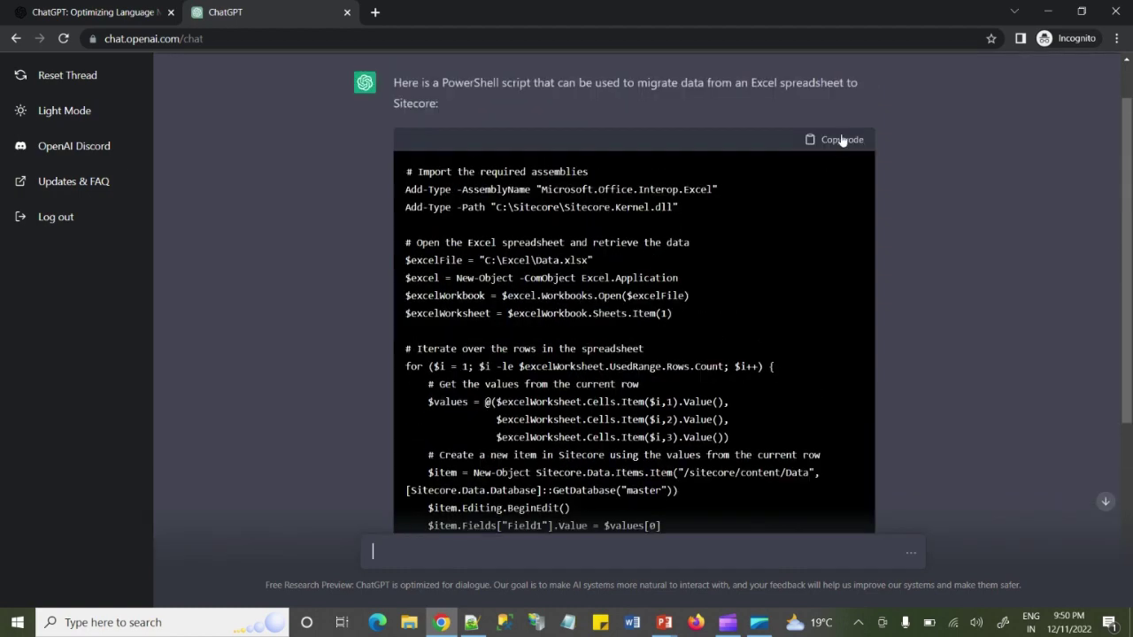
pyautogui.scroll(-2, 724, 338)
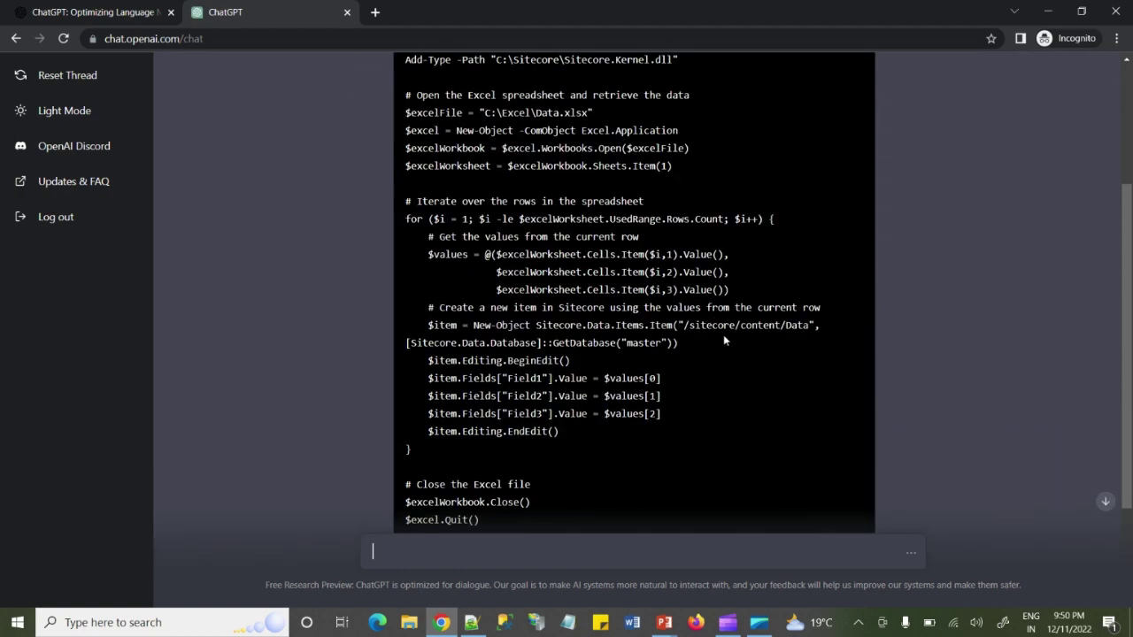
pyautogui.scroll(-2, 723, 339)
pyautogui.scroll(4, 723, 340)
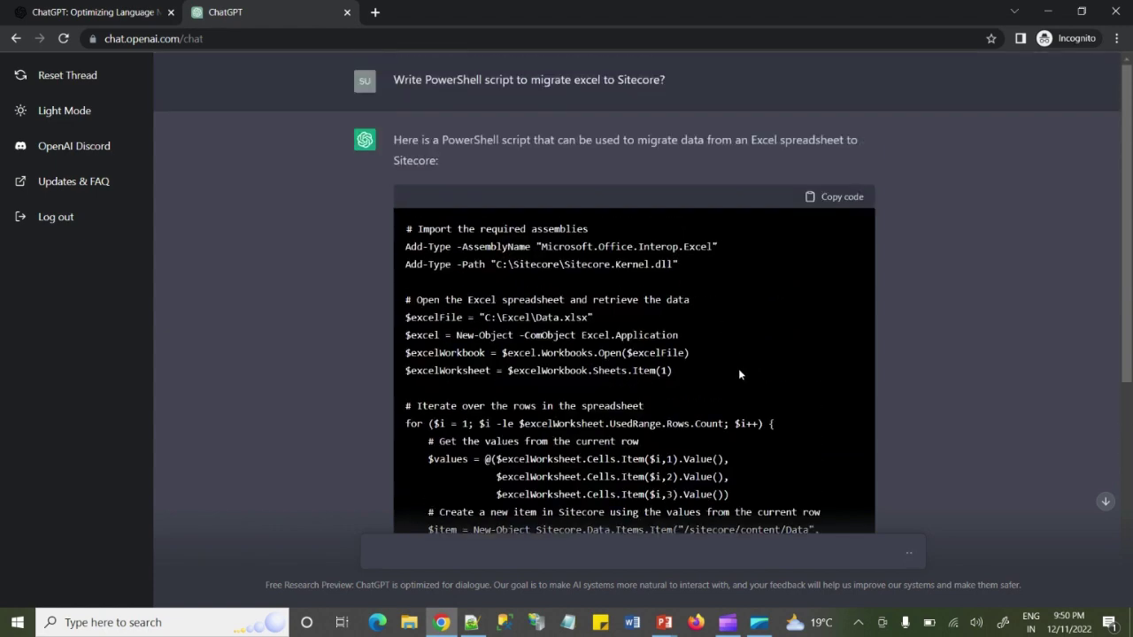
pyautogui.scroll(-2, 739, 368)
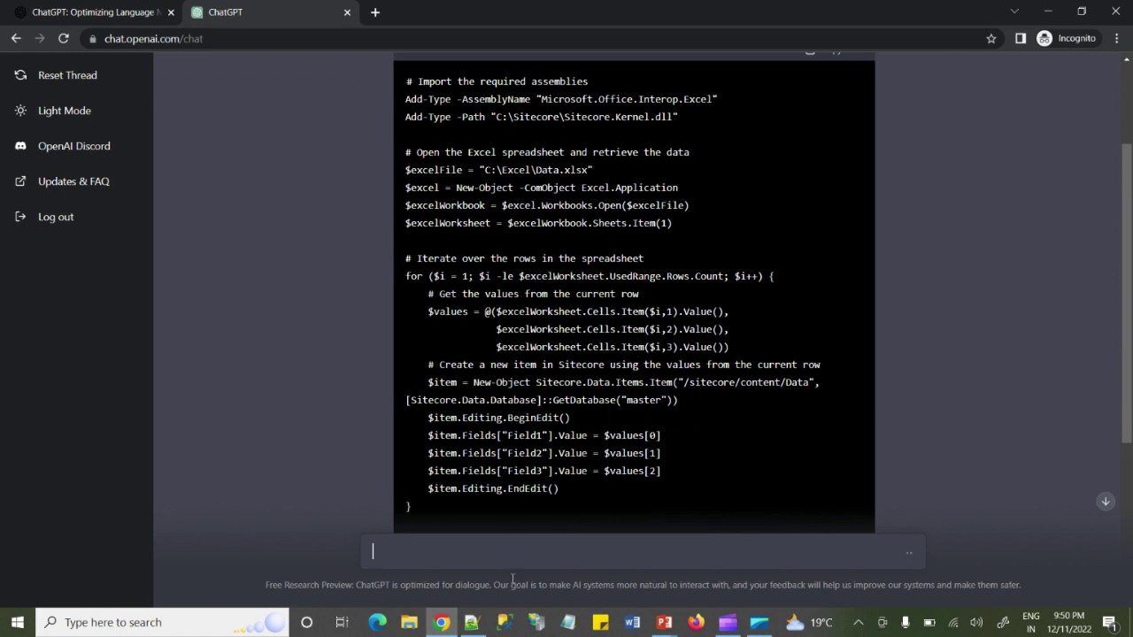
pyautogui.hotkey('ctrl', 'v')
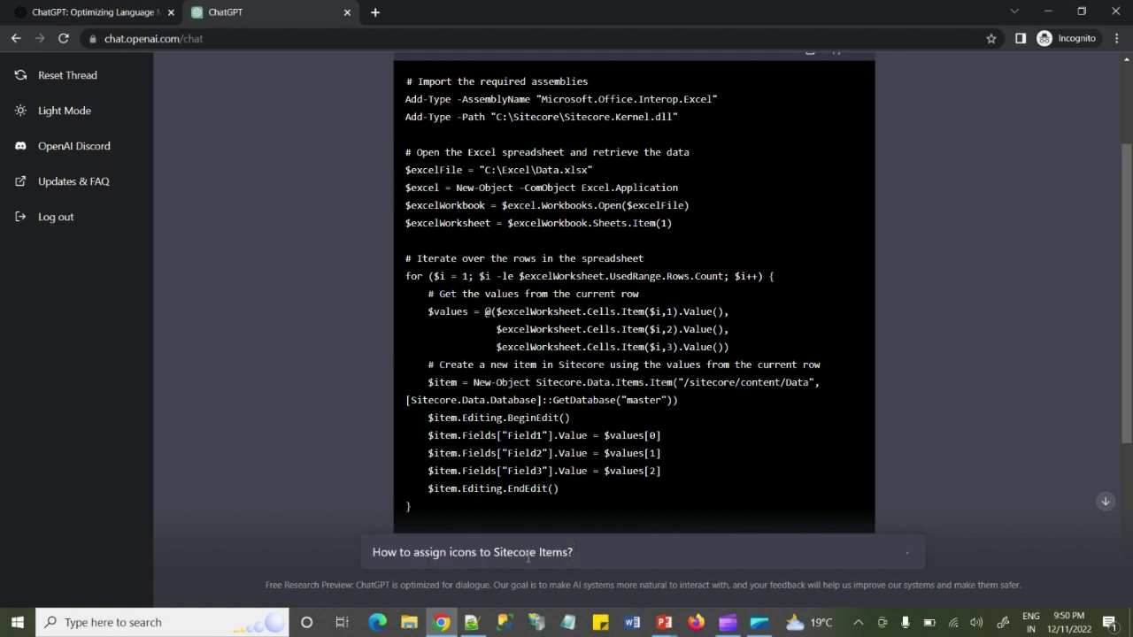
# Step: Reload ChatGPT for a fresh chat and submit the icon-assignment question
pyautogui.click(414, 39)
pyautogui.press('Return')
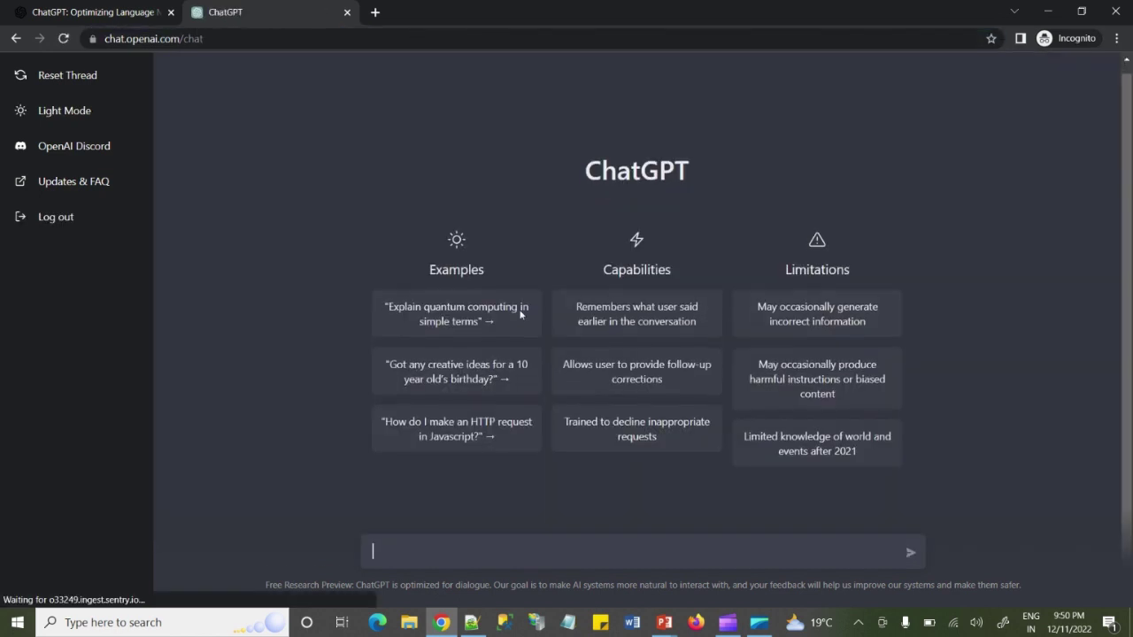
pyautogui.press('Return')
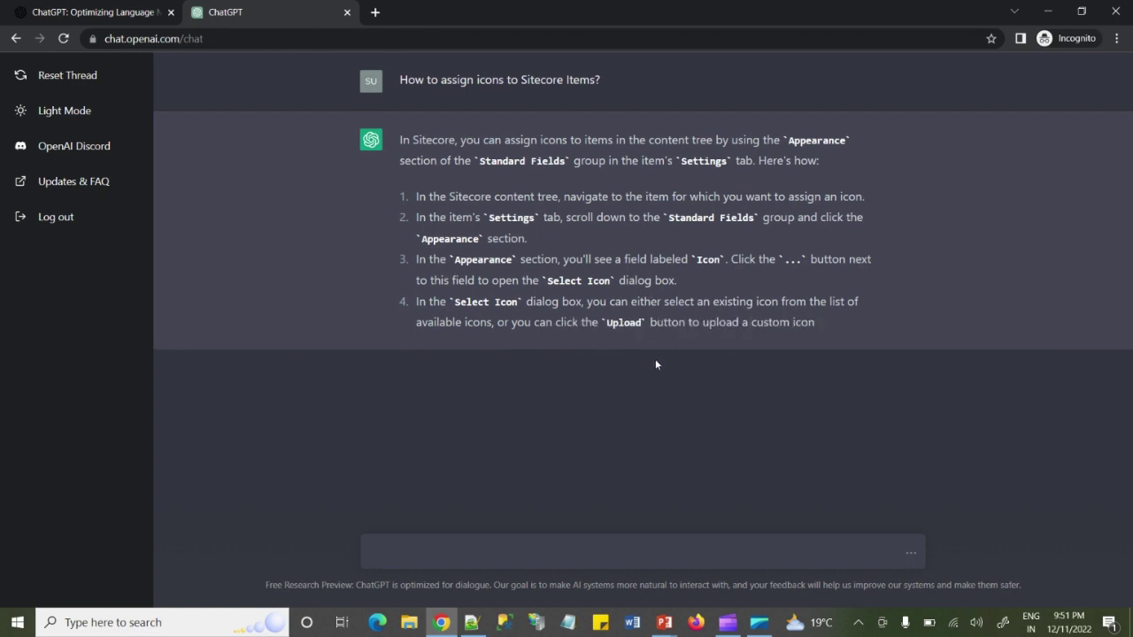
# Step: Ask ChatGPT 'How to create Package in Sitecore?' from line 5, then return to Notepad++
pyautogui.hotkey('alt', 'Tab')
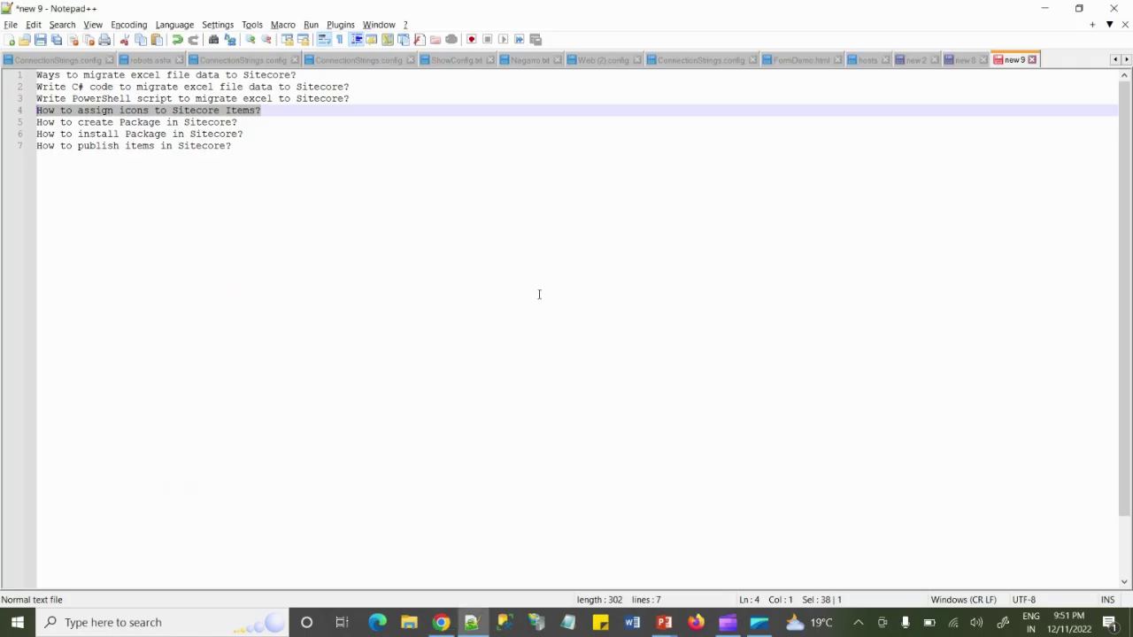
pyautogui.moveTo(239, 123); pyautogui.dragTo(25, 129)
pyautogui.hotkey('alt', 'Tab')
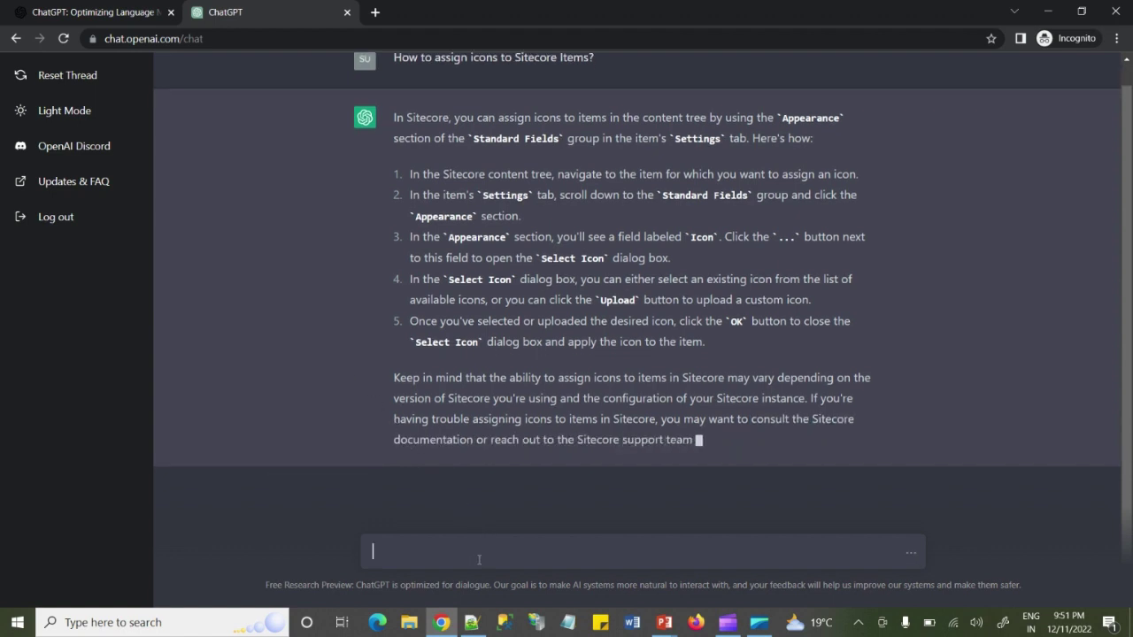
pyautogui.write('How to create Package in Sitecore?')
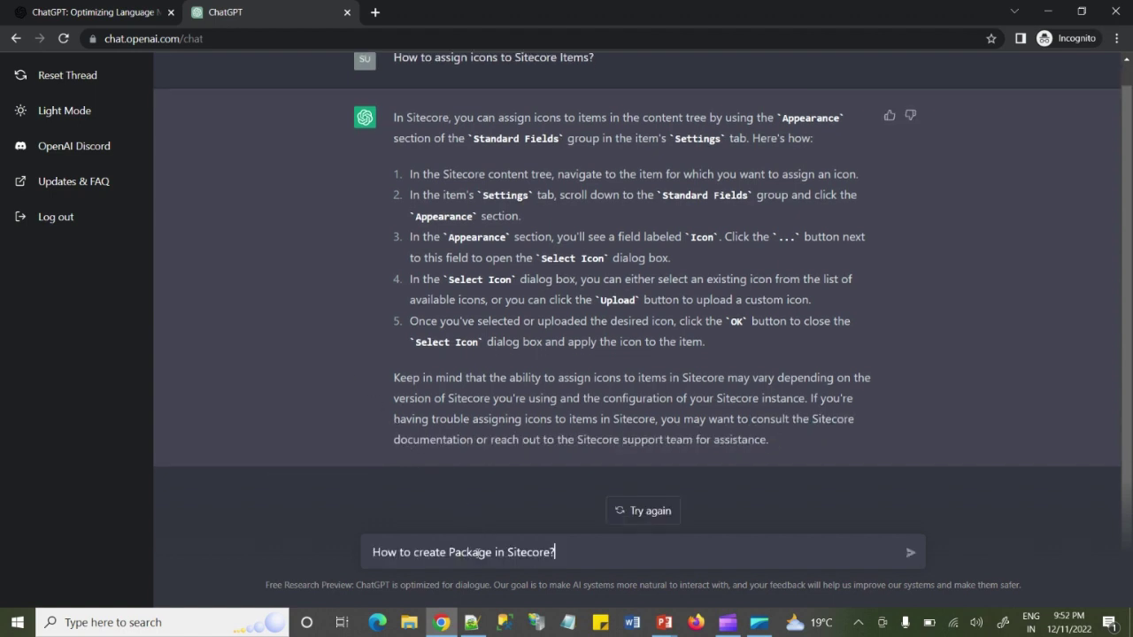
pyautogui.press('Return')
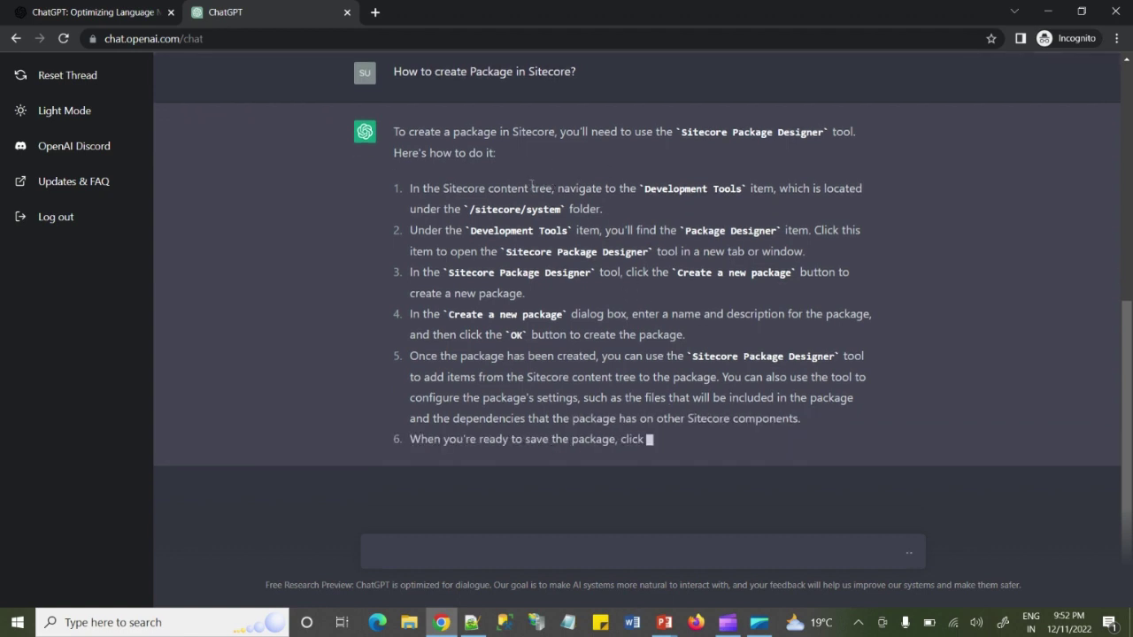
pyautogui.hotkey('alt', 'Tab')
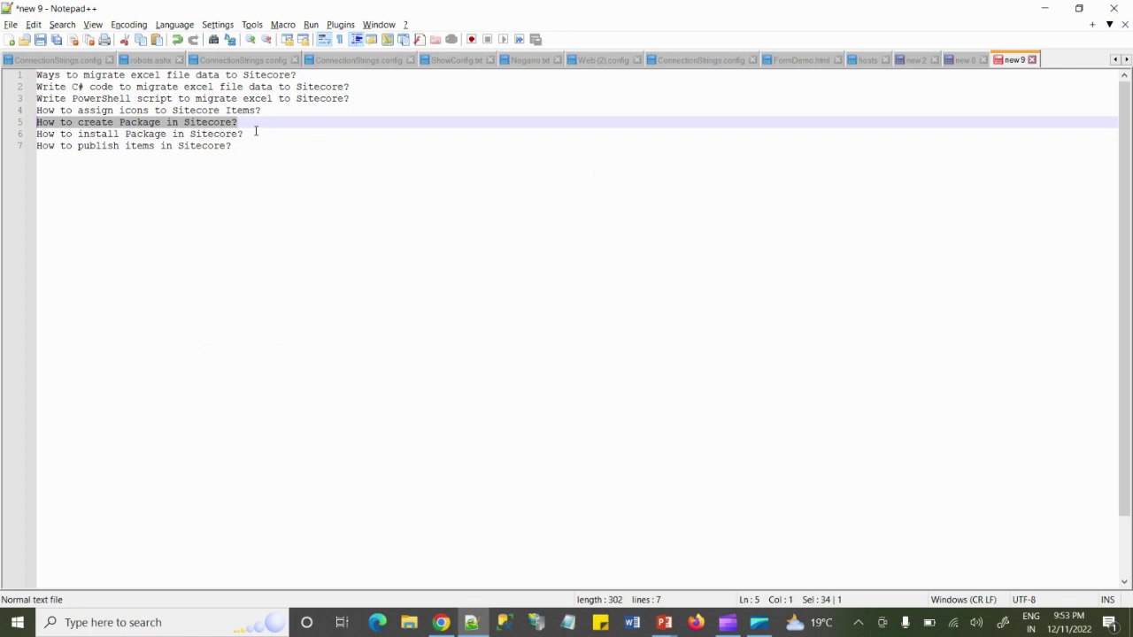
# Step: Ask ChatGPT 'How to install Package in Sitecore?' from line 6, then return to Notepad++
pyautogui.moveTo(244, 133); pyautogui.dragTo(36, 135)
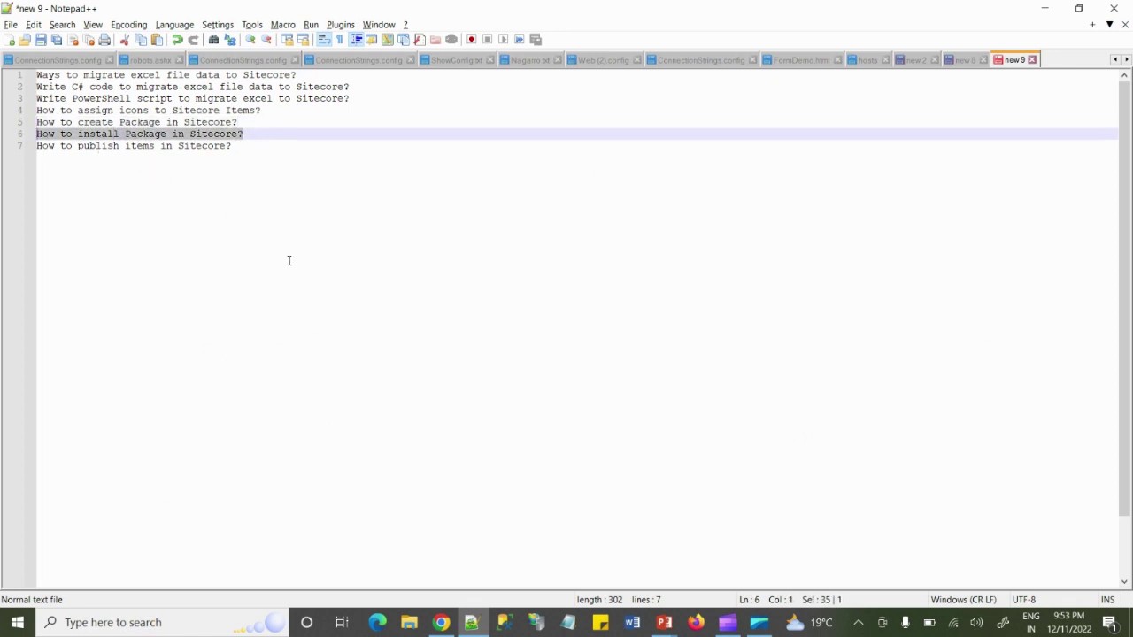
pyautogui.hotkey('alt', 'Tab')
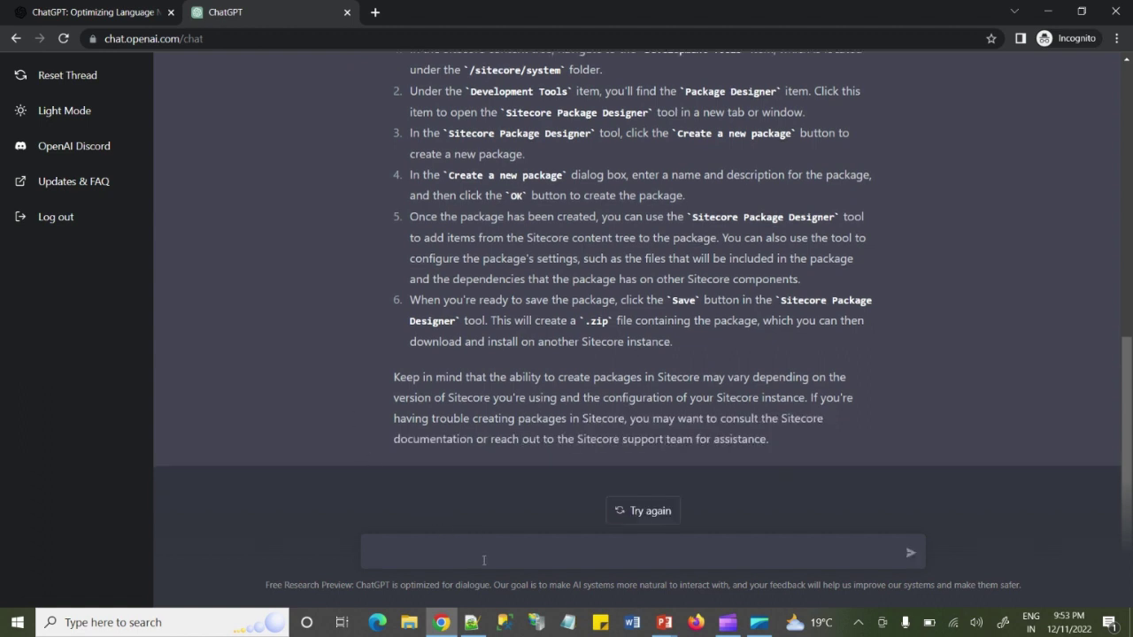
pyautogui.write('How to install Package in Sitecore?')
pyautogui.press('Return')
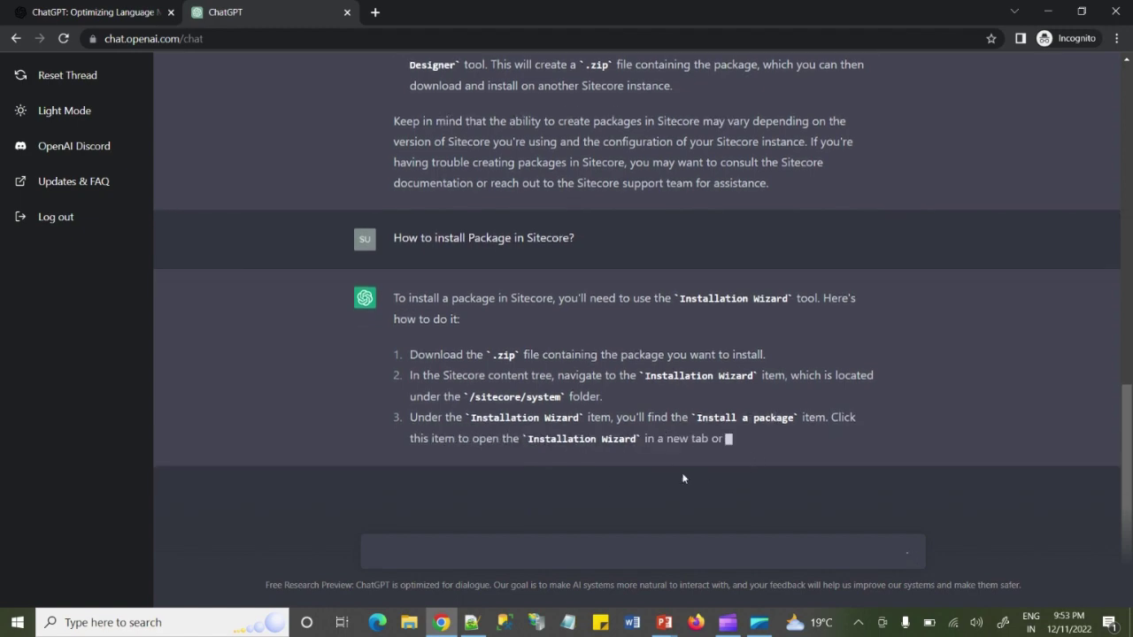
pyautogui.hotkey('alt', 'Tab')
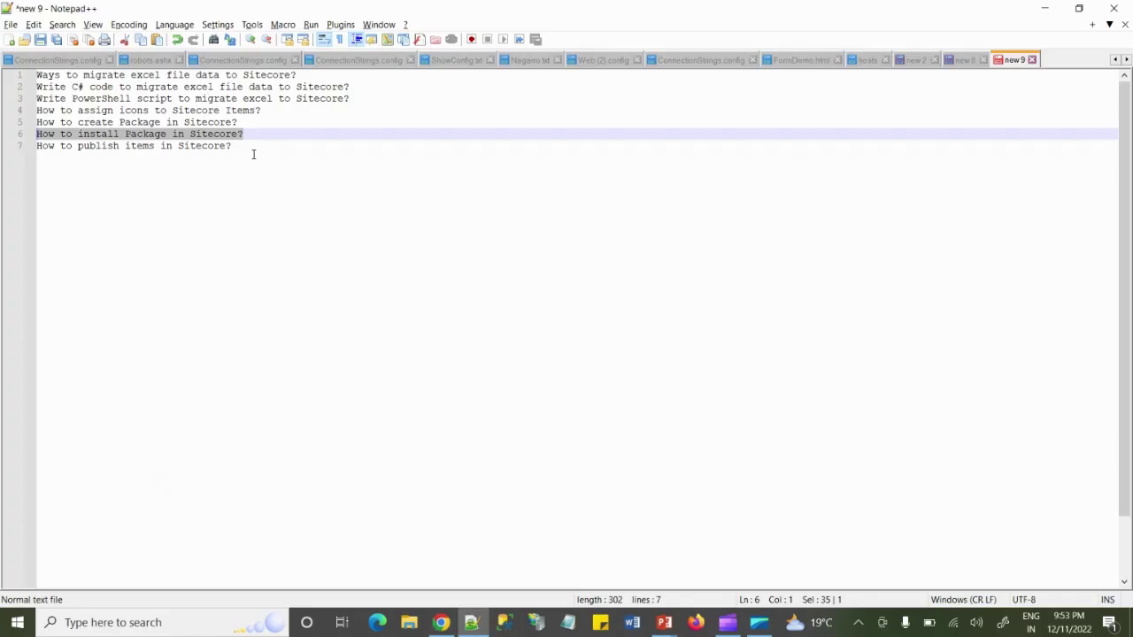
# Step: Select the publish items question on line 7 and reload ChatGPT for a fresh chat
pyautogui.click(249, 153)
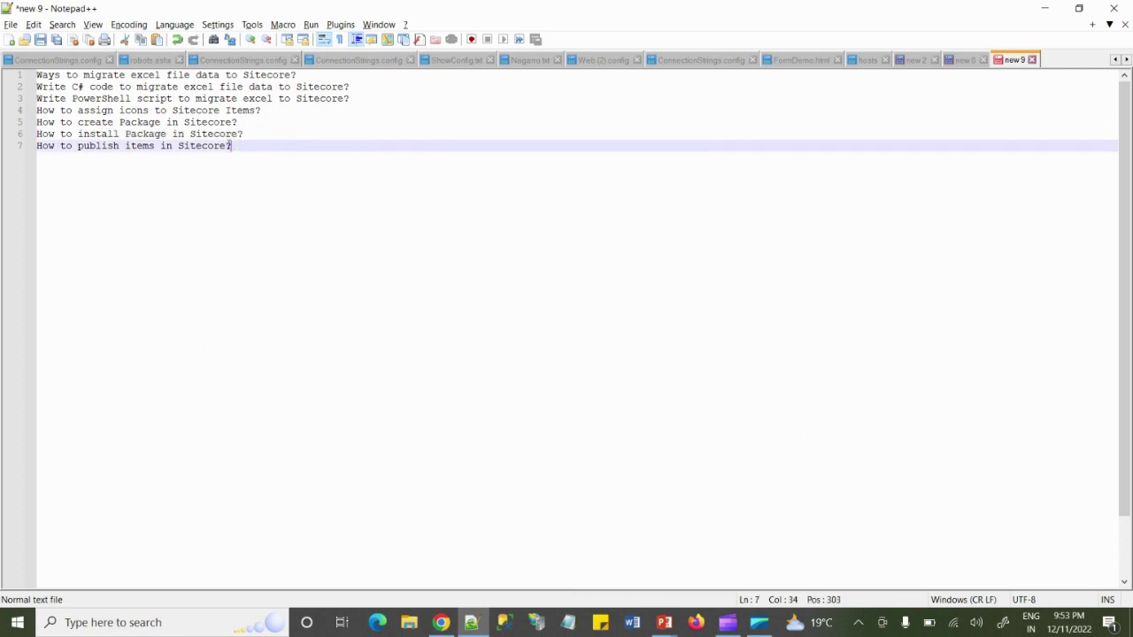
pyautogui.click(16, 148)
pyautogui.hotkey('ctrl', 'c')
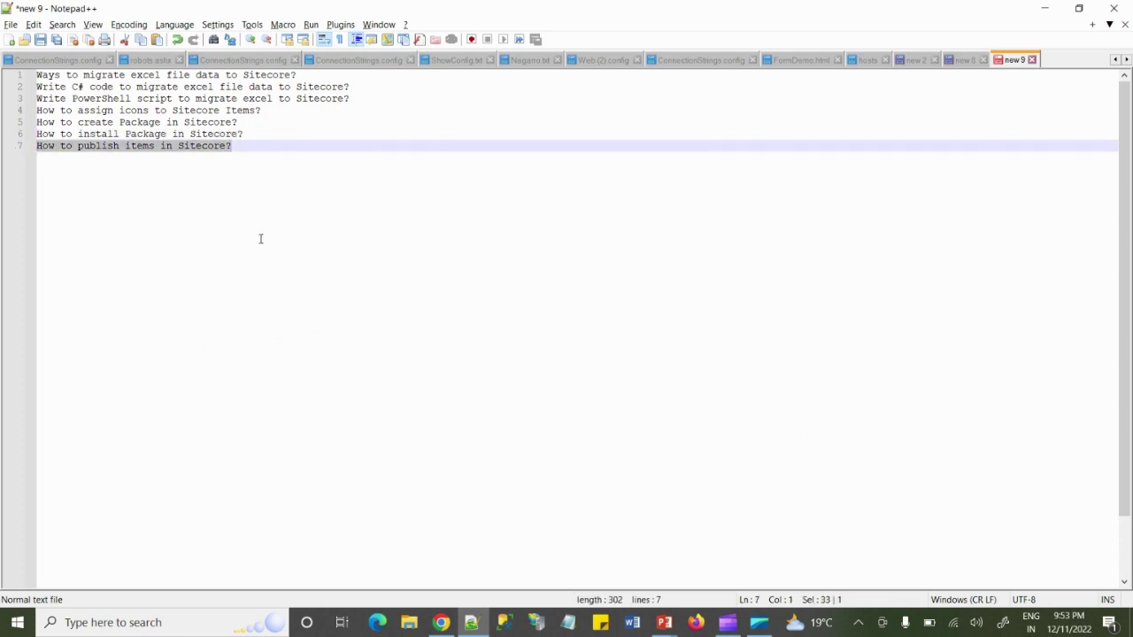
pyautogui.hotkey('alt', 'Tab')
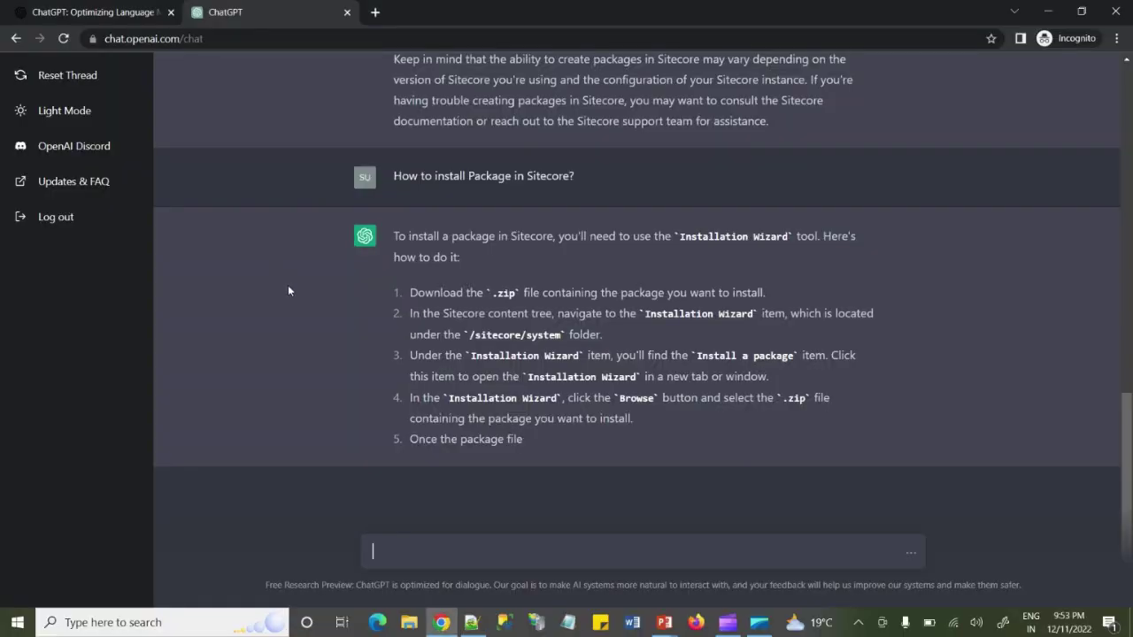
pyautogui.click(335, 46)
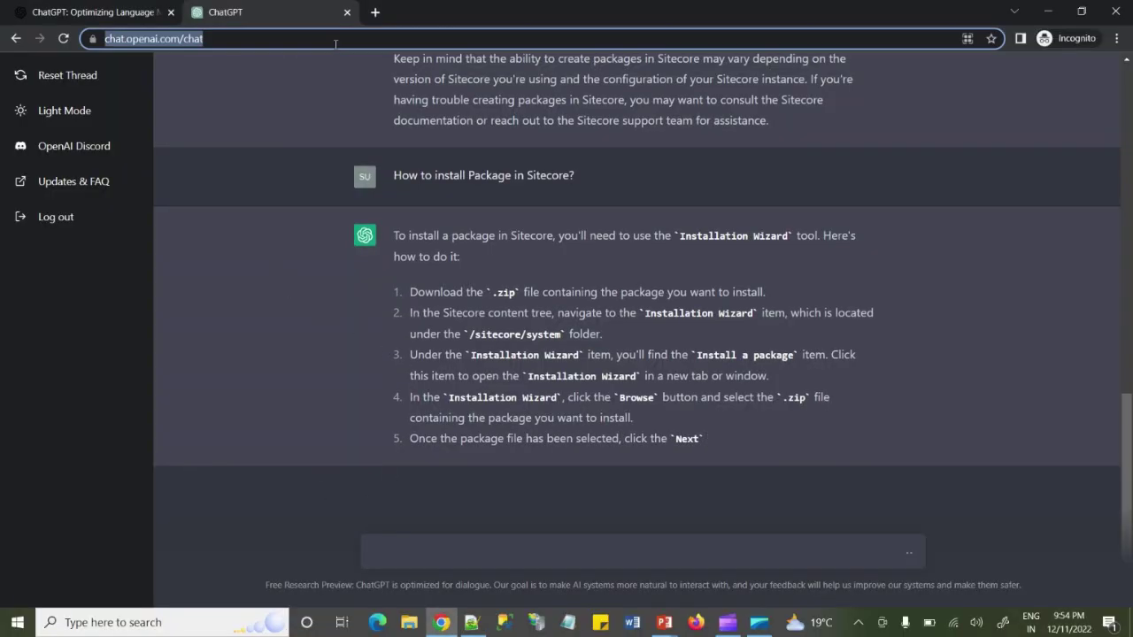
pyautogui.press('Return')
# Step: Submit the question on publishing items in Sitecore, then show the PowerPoint checklist slide
pyautogui.hotkey('ctrl', 'v')
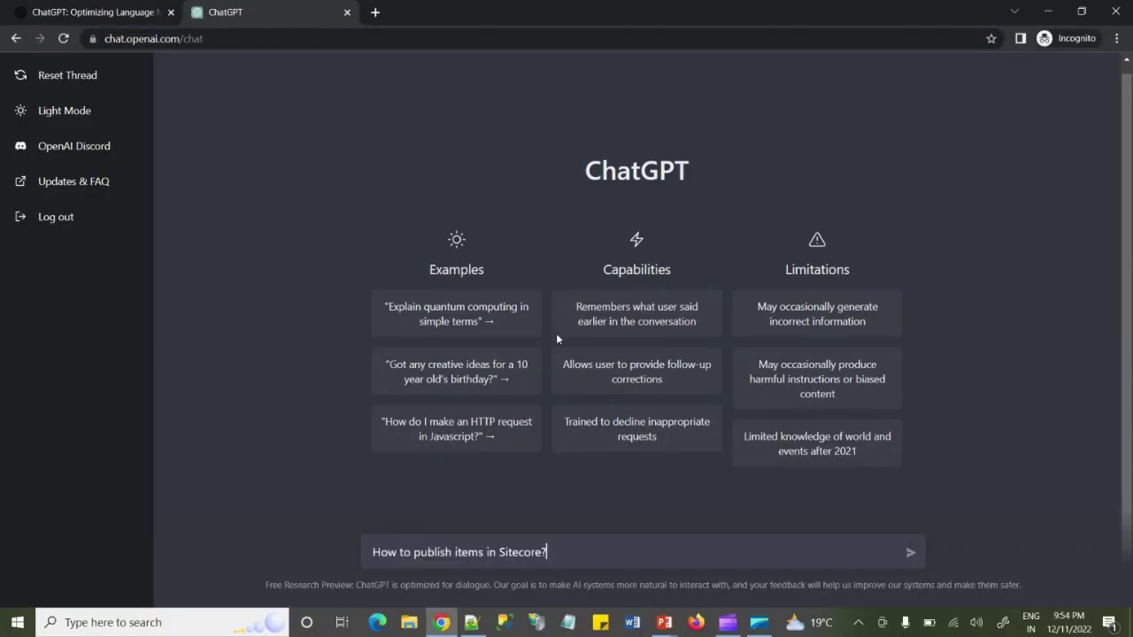
pyautogui.press('Return')
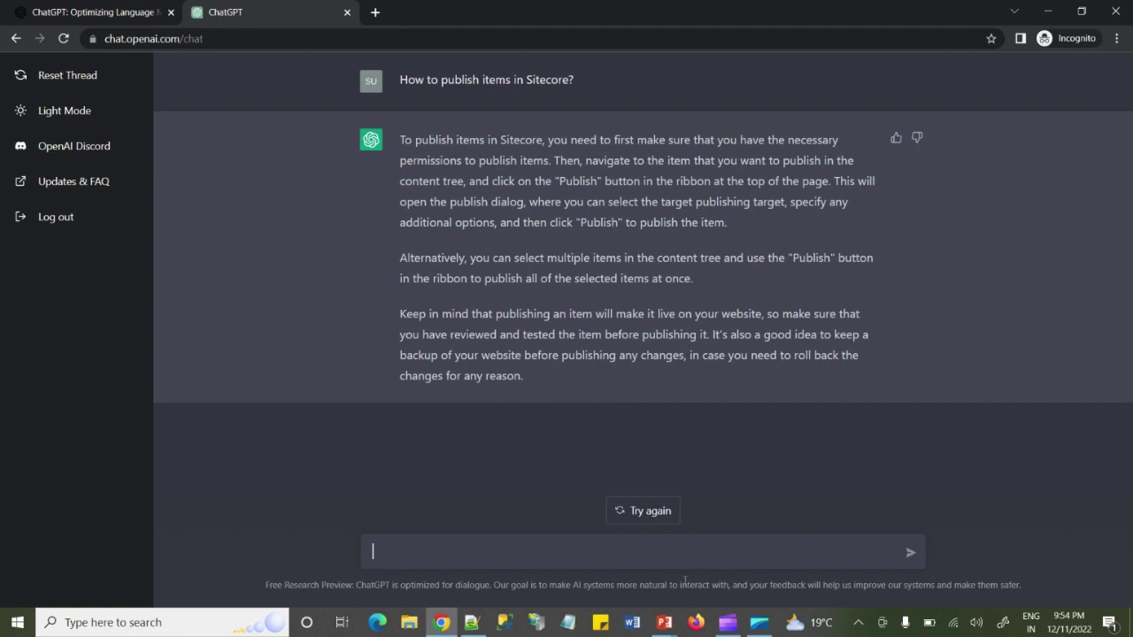
pyautogui.moveTo(664, 623)
pyautogui.click(714, 564)
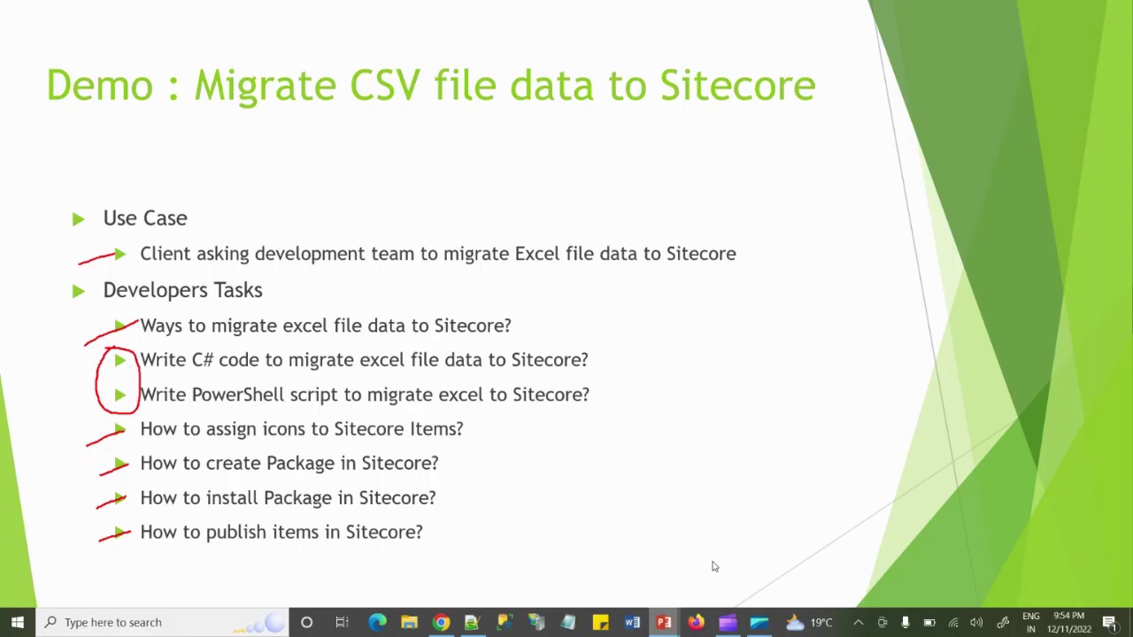